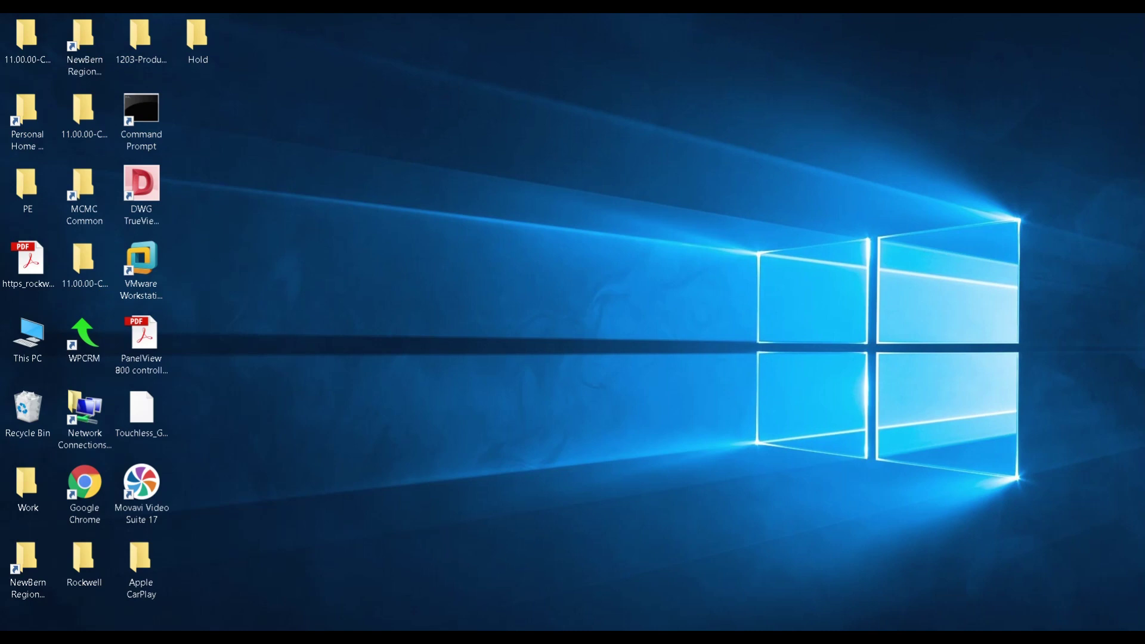
# Switch to the virtual machine and bring the DEMO_ADC_PF52_2018 Logix Designer project forward
pyautogui.click(458, 572)
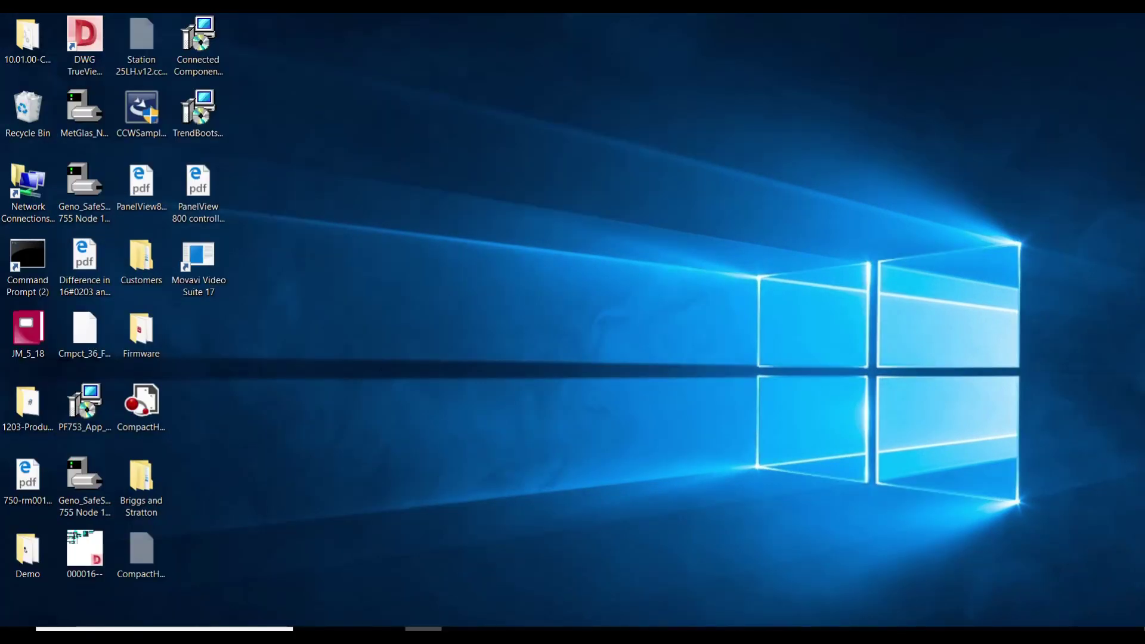
pyautogui.click(424, 628)
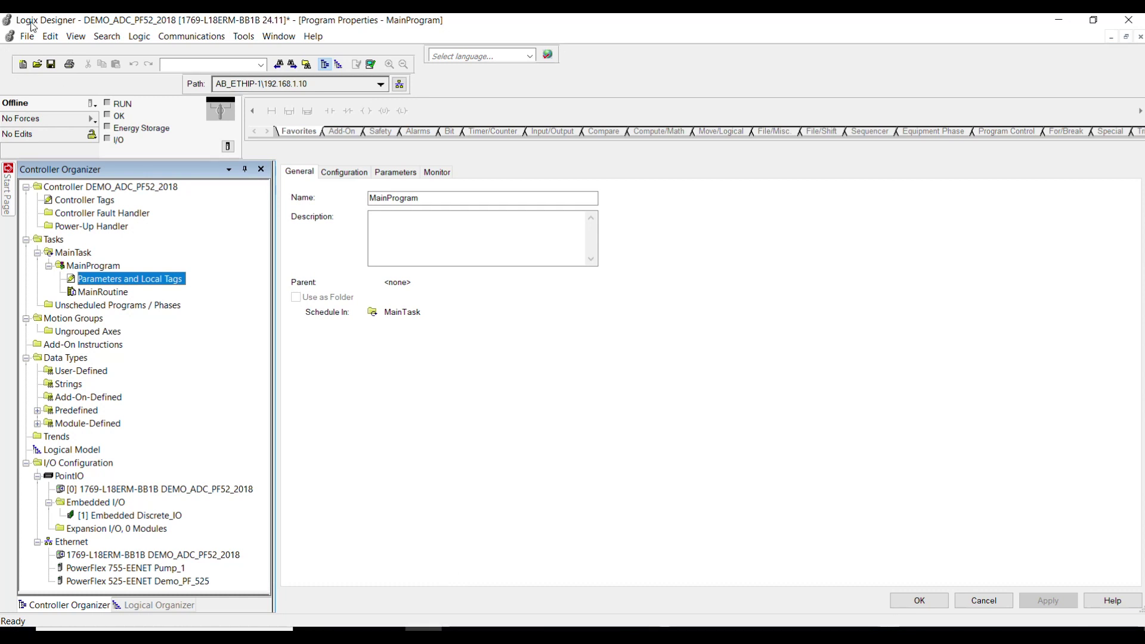
# Open the tag editor with its scope set to the DEMO_ADC_PF52 controller
pyautogui.moveTo(126, 569)
pyautogui.click(154, 569)
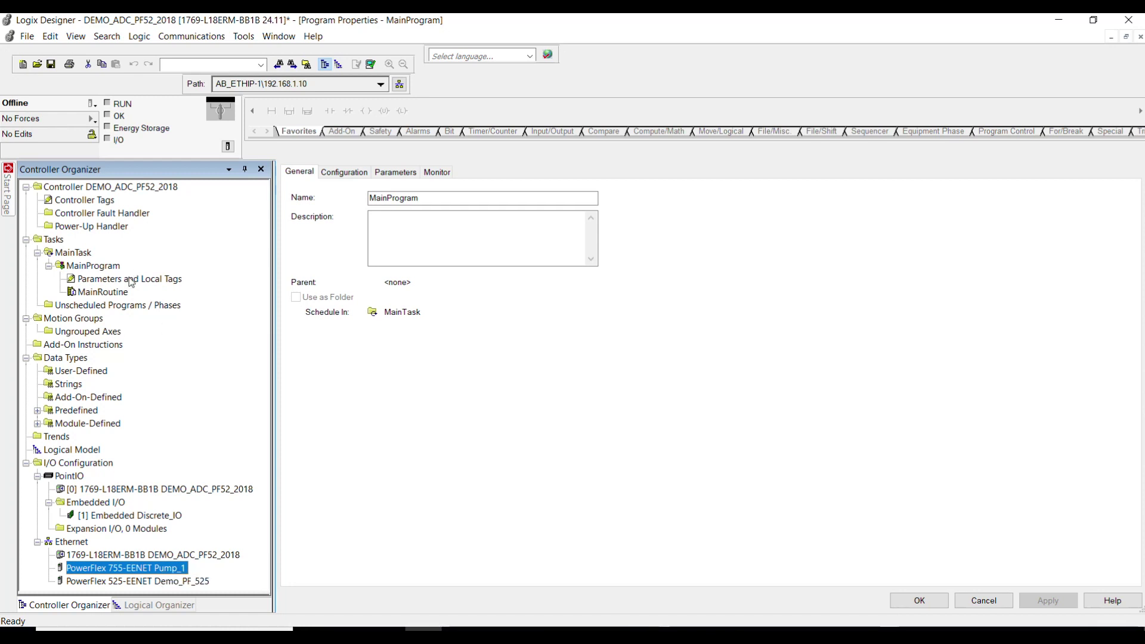
pyautogui.doubleClick(130, 279)
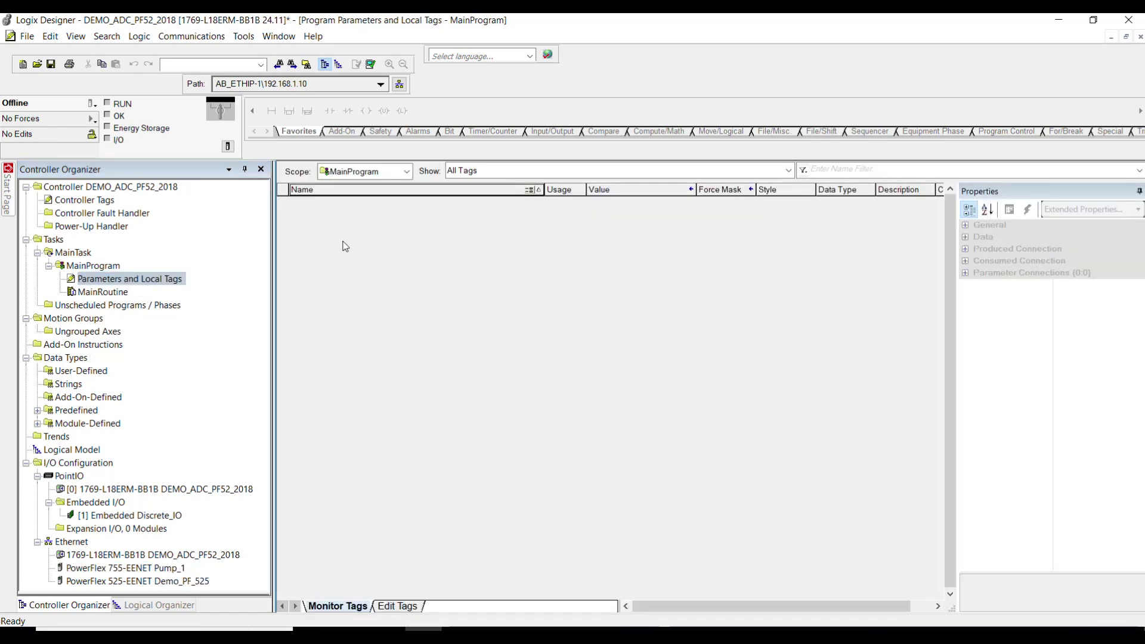
pyautogui.click(407, 171)
pyautogui.click(385, 188)
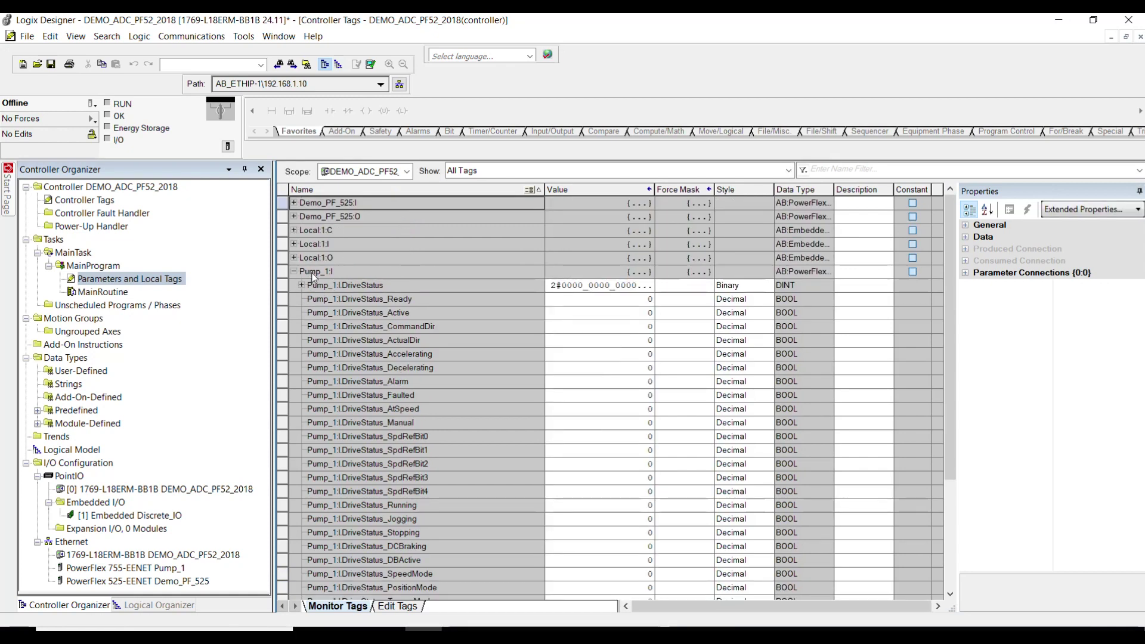
# Inspect Pump_1:I's DriveStatus and Feedback members, then open Pump_1's module properties
pyautogui.click(294, 272)
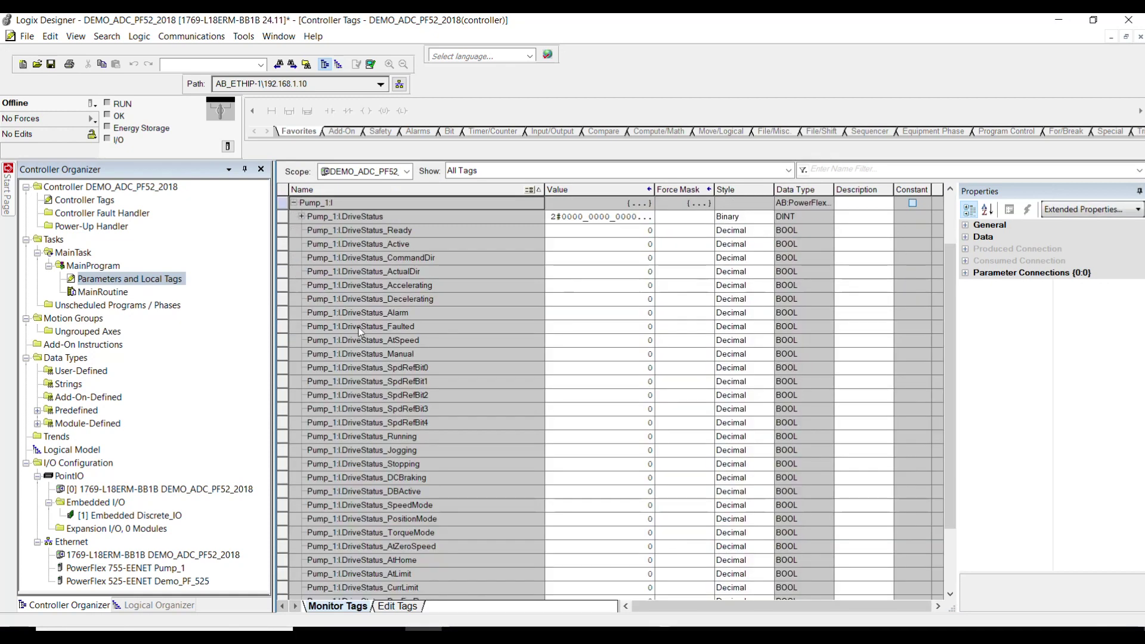
pyautogui.scroll(-3, 369, 345)
pyautogui.click(399, 573)
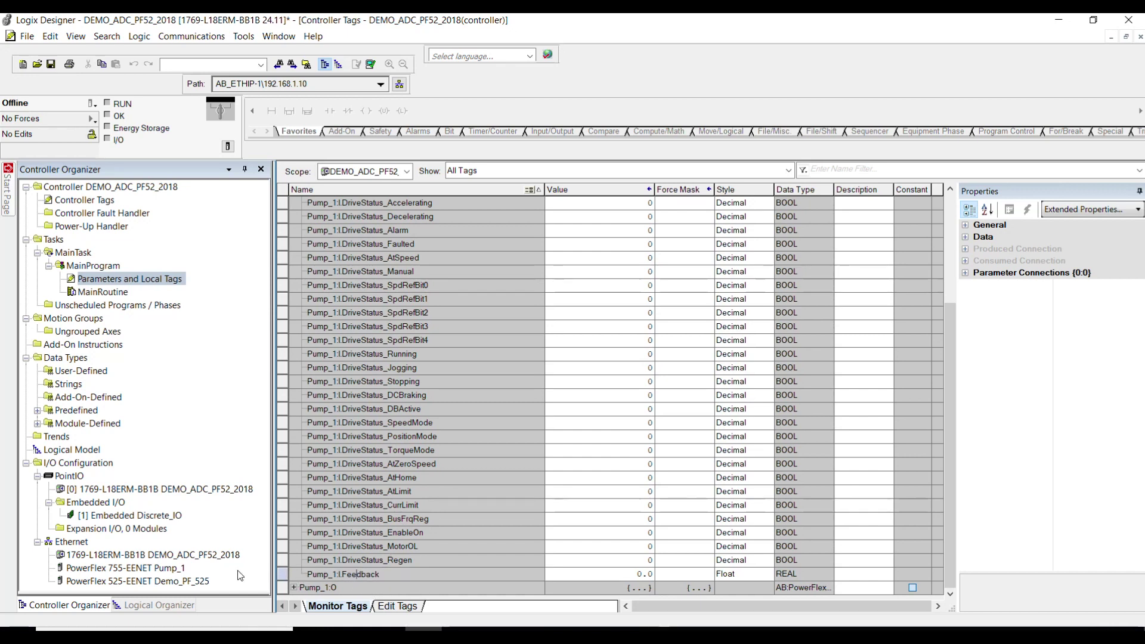
pyautogui.click(158, 569)
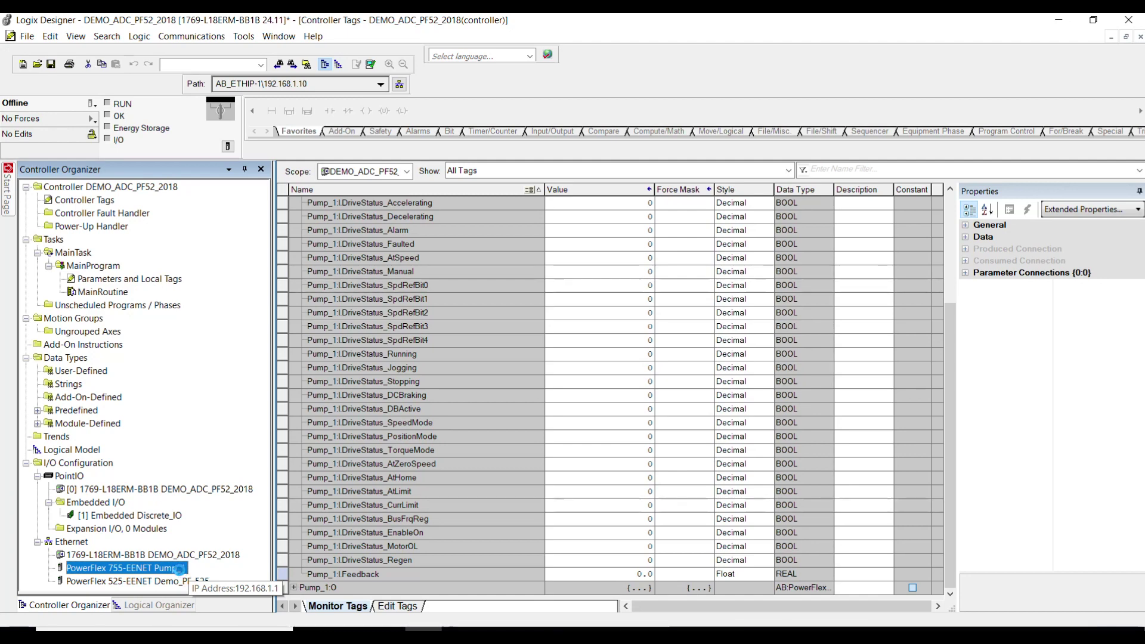
pyautogui.doubleClick(125, 568)
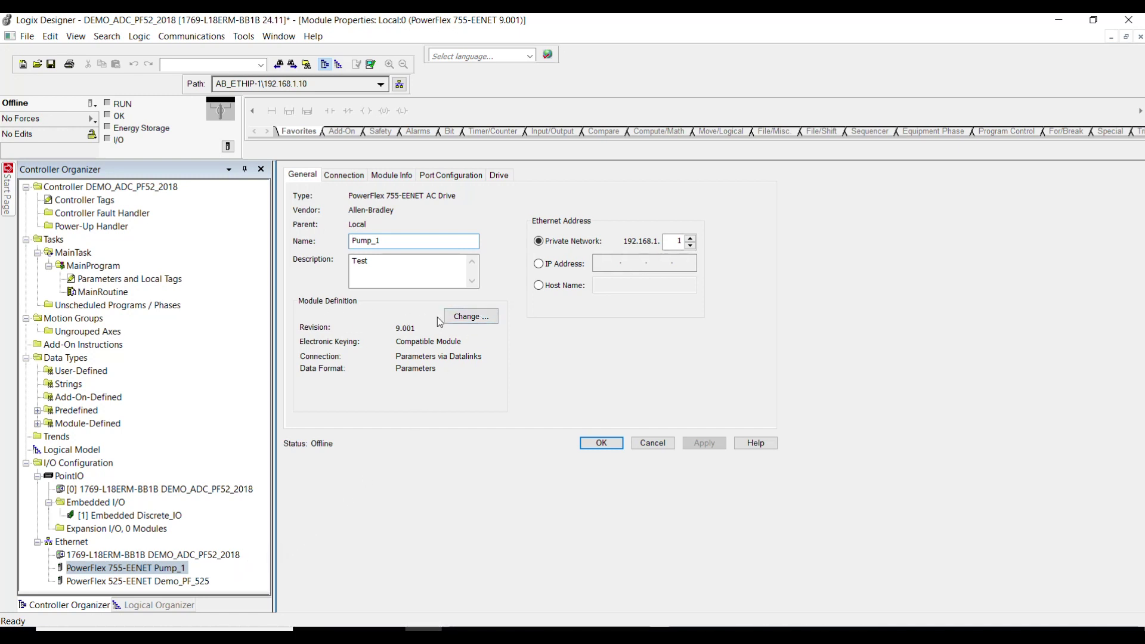
# Open Pump_1's Module Definition from the General tab's Change... button
pyautogui.click(466, 317)
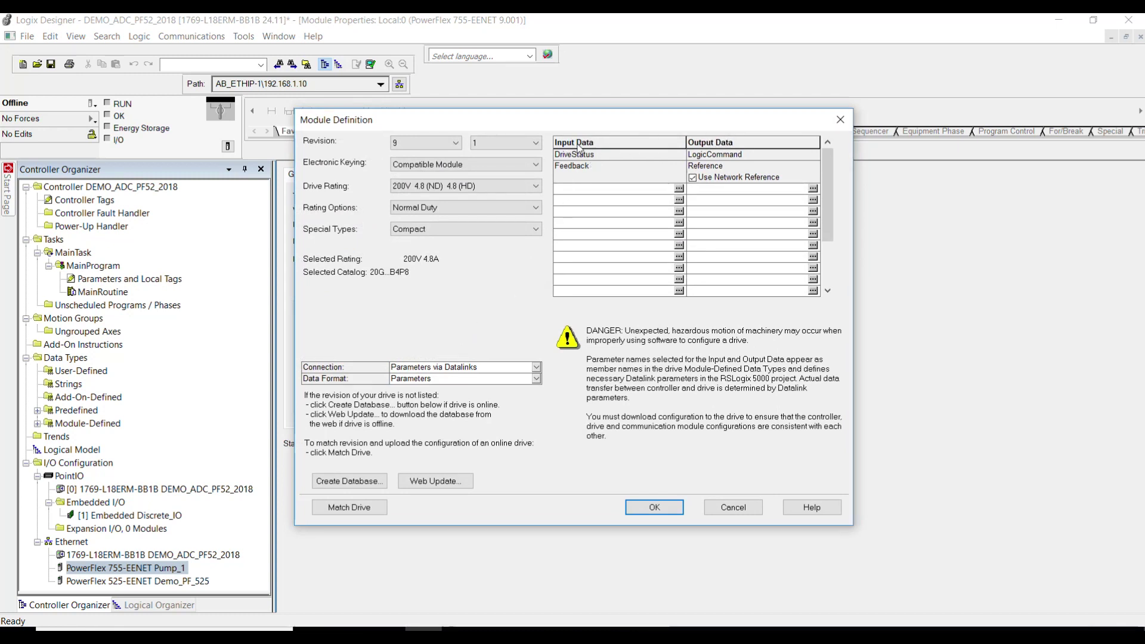
# Add an input datalink using Port 0 parameter 951 - Last Fault Code
pyautogui.click(680, 189)
pyautogui.click(612, 242)
pyautogui.click(488, 255)
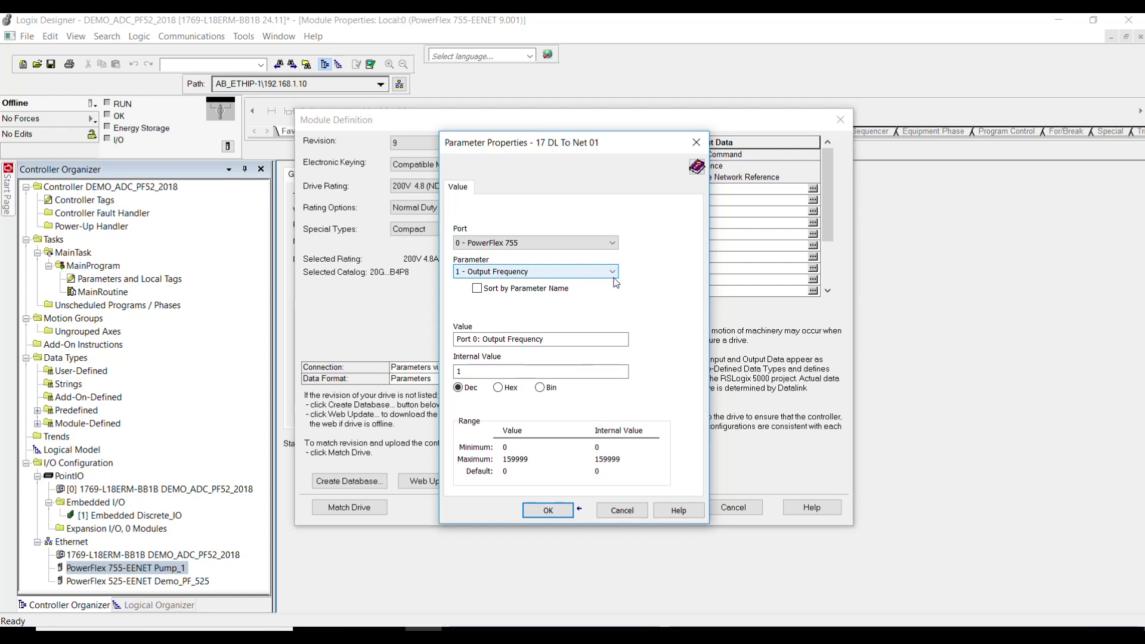
pyautogui.click(612, 271)
pyautogui.moveTo(611, 290); pyautogui.dragTo(611, 425)
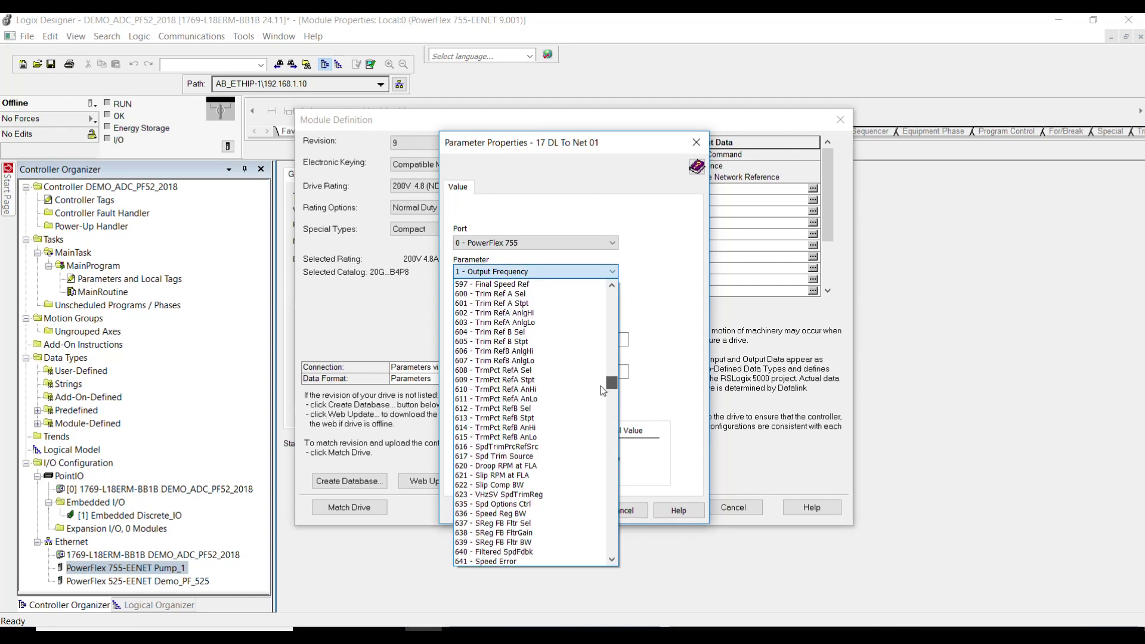
pyautogui.scroll(-10, 554, 429)
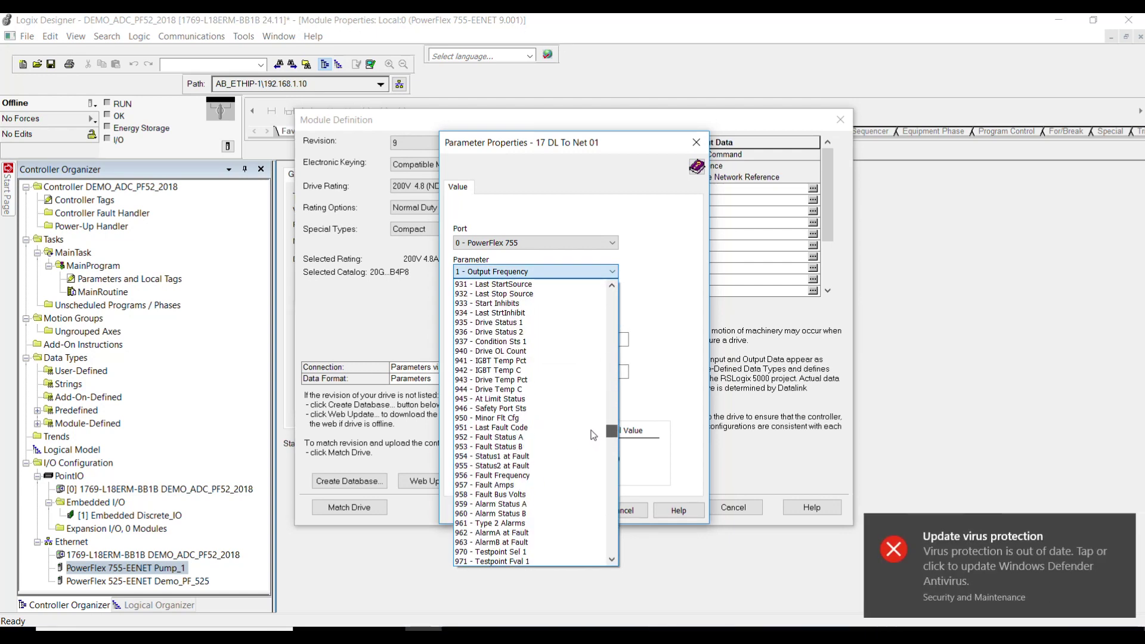
pyautogui.click(557, 430)
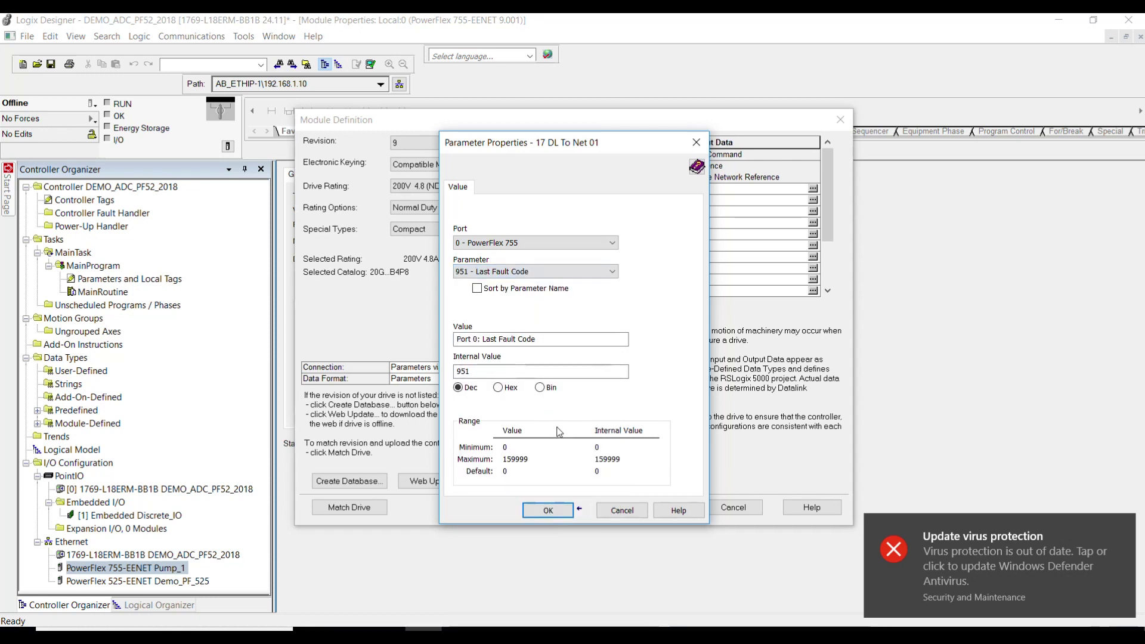
pyautogui.click(551, 511)
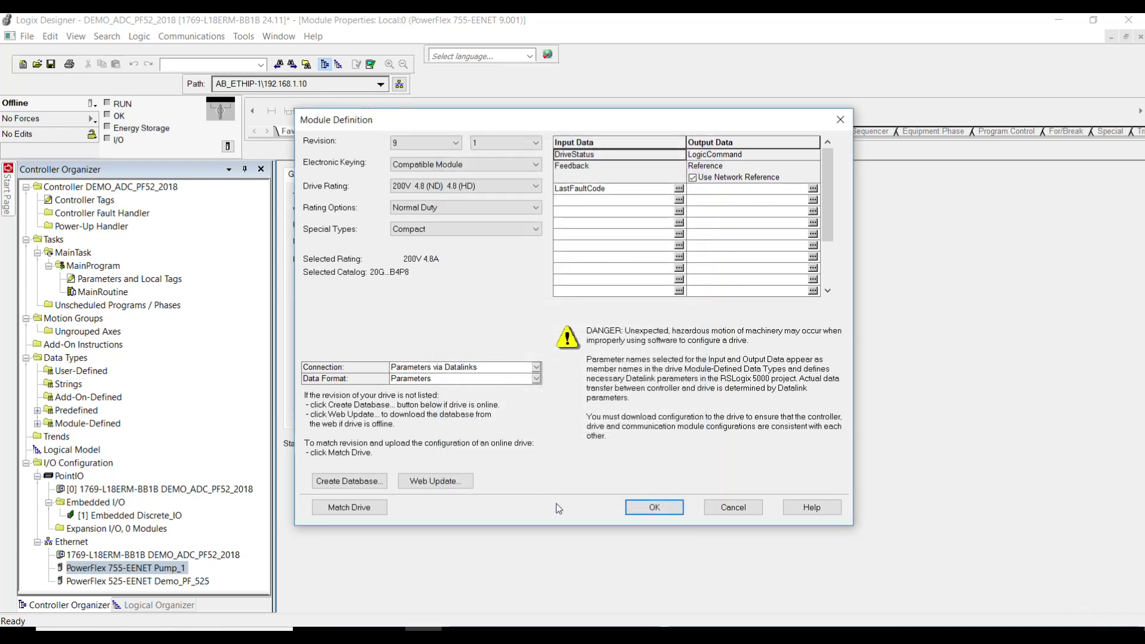
# Accept and confirm the LastFaultCode definition change, apply it, and close Module Properties
pyautogui.click(593, 190)
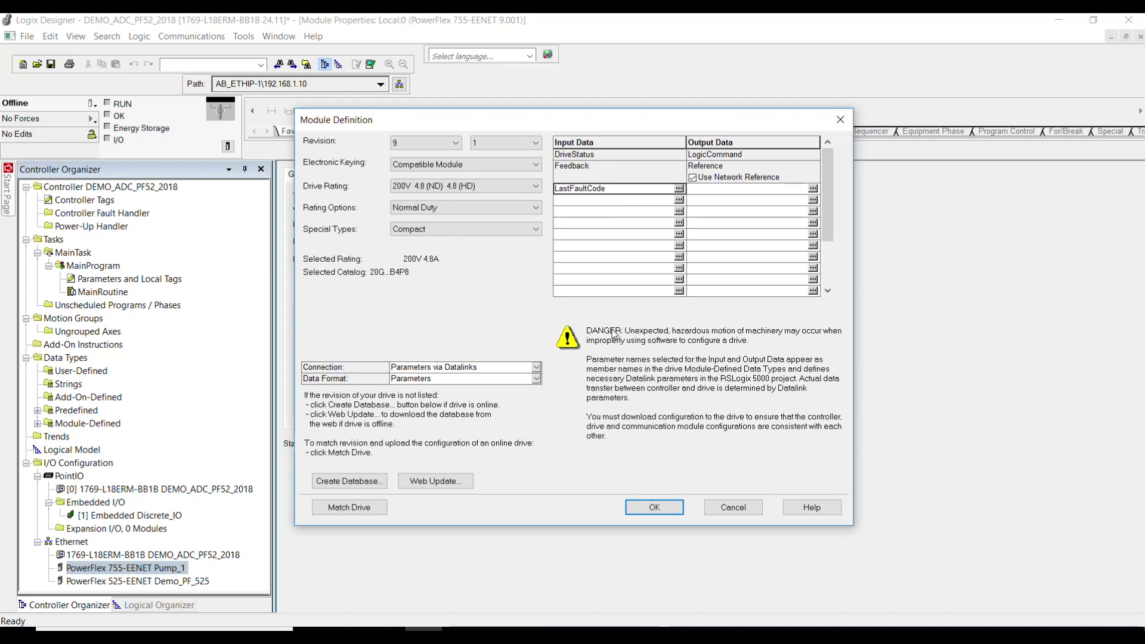
pyautogui.click(641, 510)
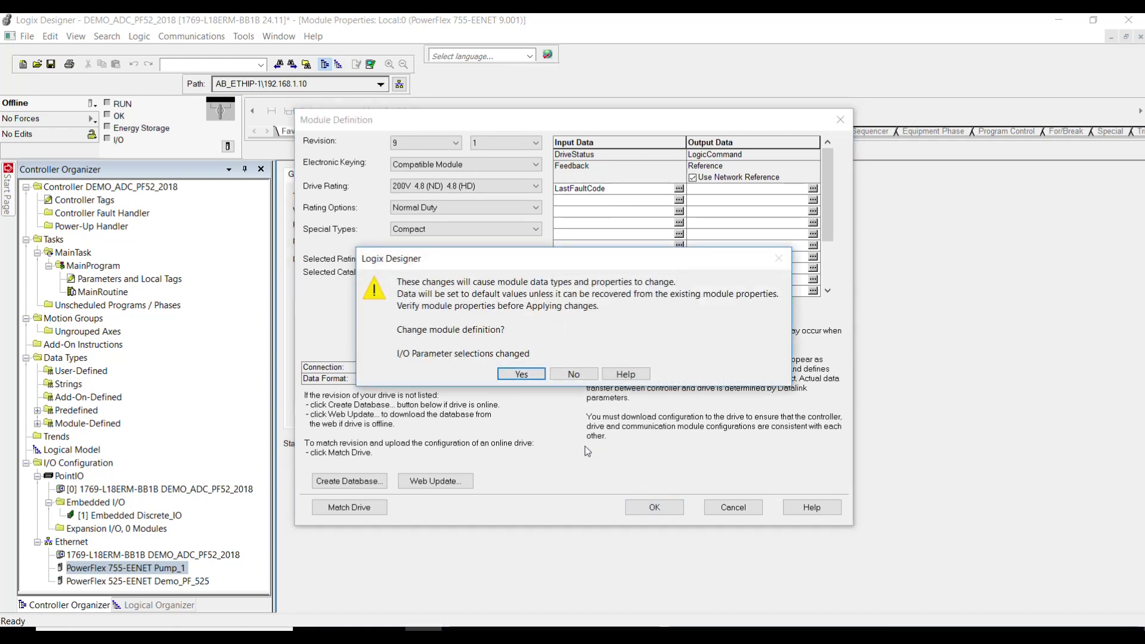
pyautogui.click(525, 374)
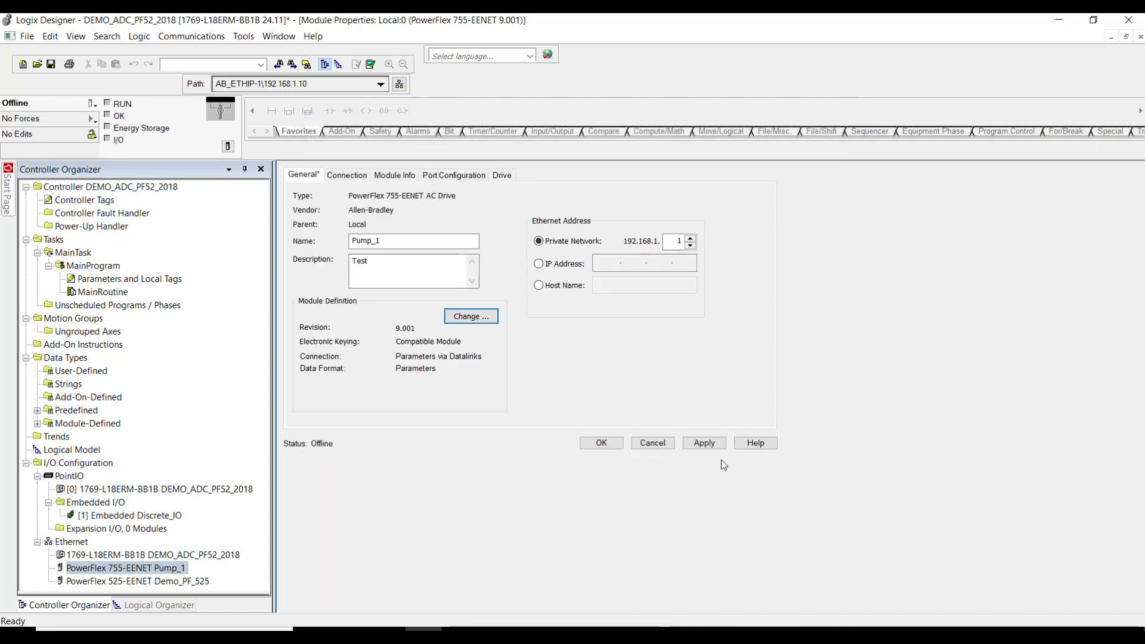
pyautogui.click(704, 443)
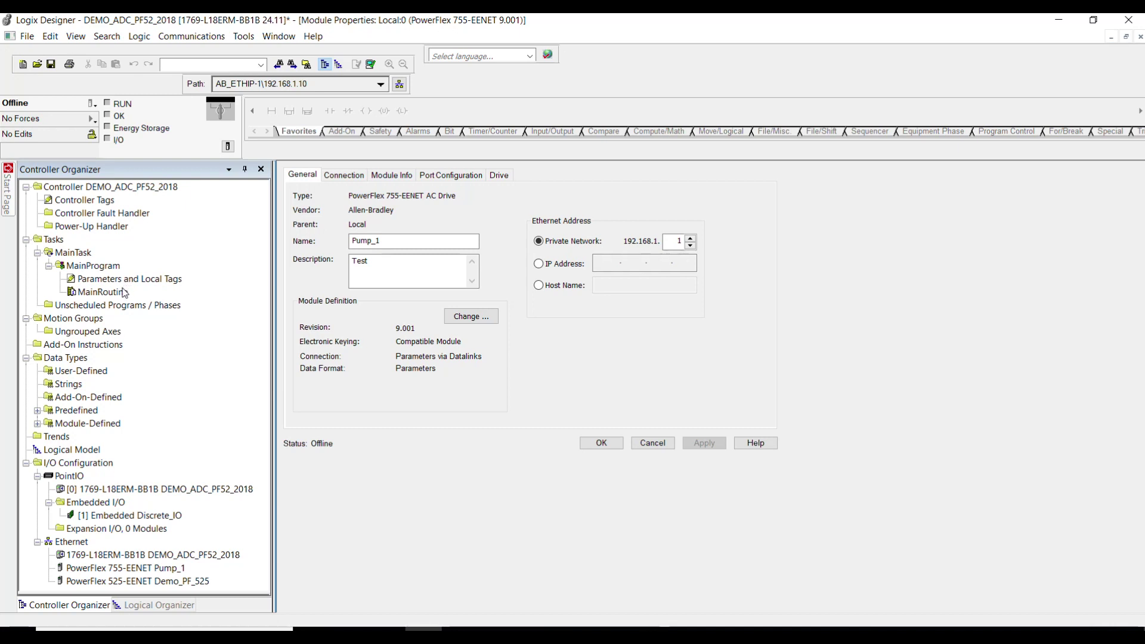
pyautogui.click(602, 445)
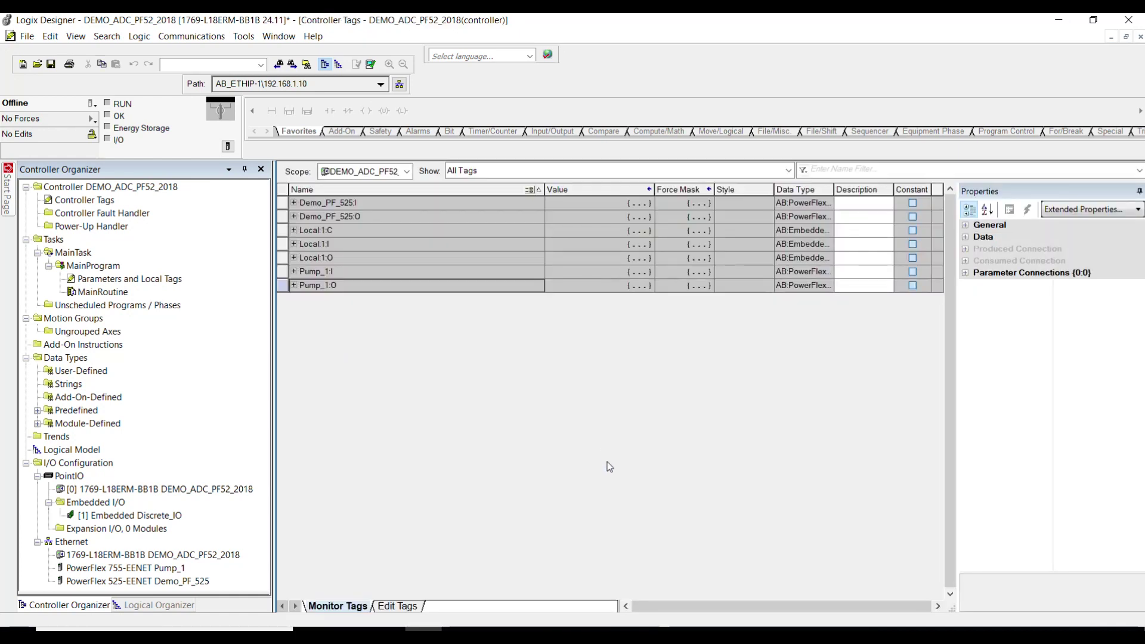
# Expand Pump_1:I and highlight its new LastFaultCode member below Feedback
pyautogui.click(309, 272)
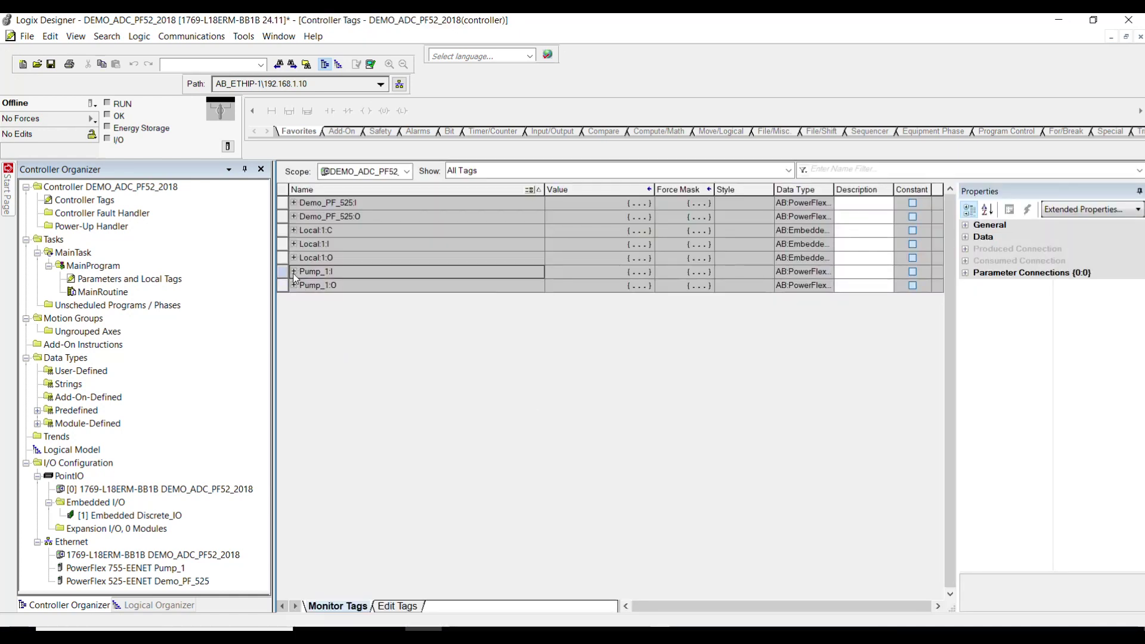
pyautogui.scroll(-3, 536, 450)
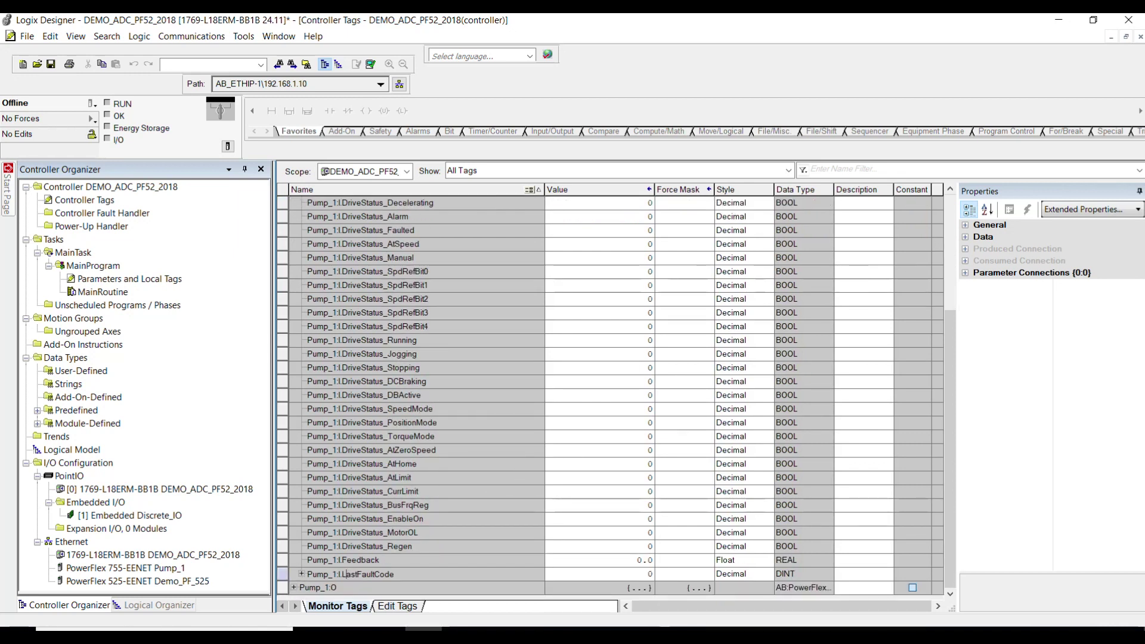
pyautogui.moveTo(393, 574); pyautogui.dragTo(341, 573)
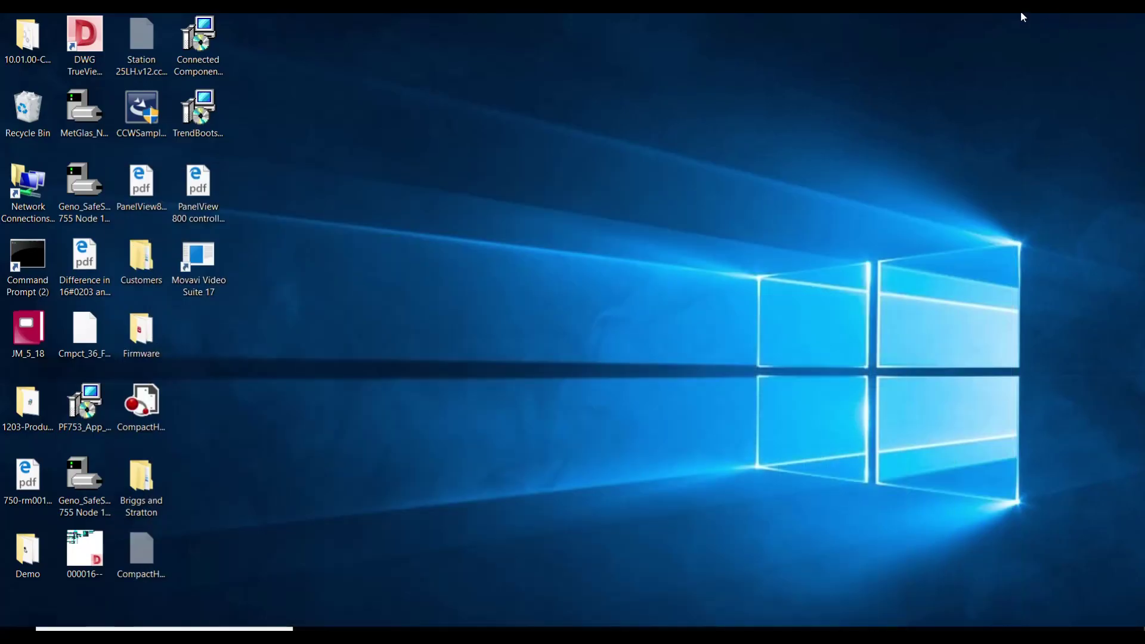
# Minimize the VM session from the remote desktop toolbar
pyautogui.click(1012, 22)
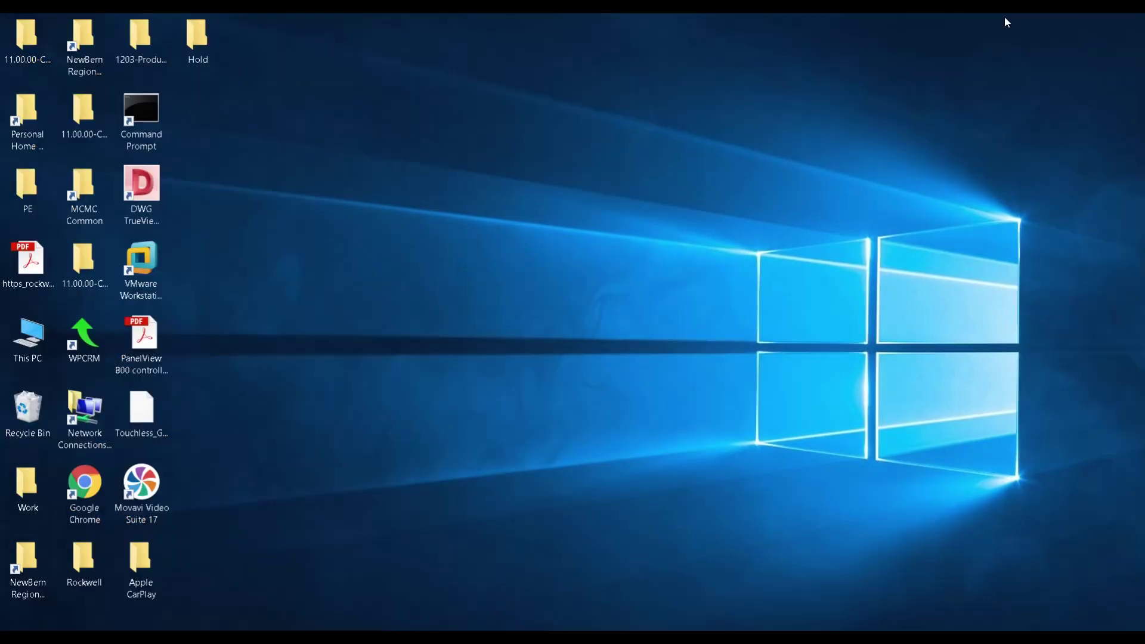